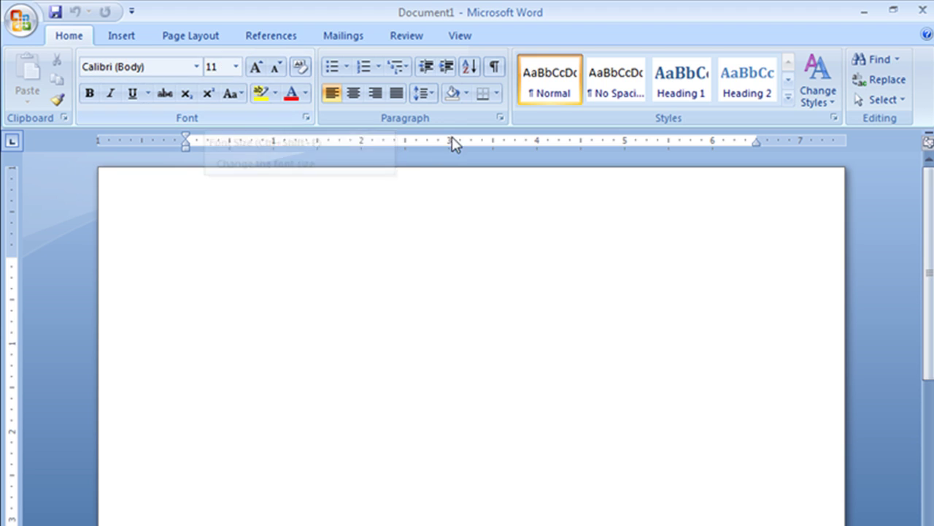
Review the line spacing, then open Manage Styles showing Normal at +Body 11 pt, 1.15 spacing, 10 pt after
left_click(431, 94)
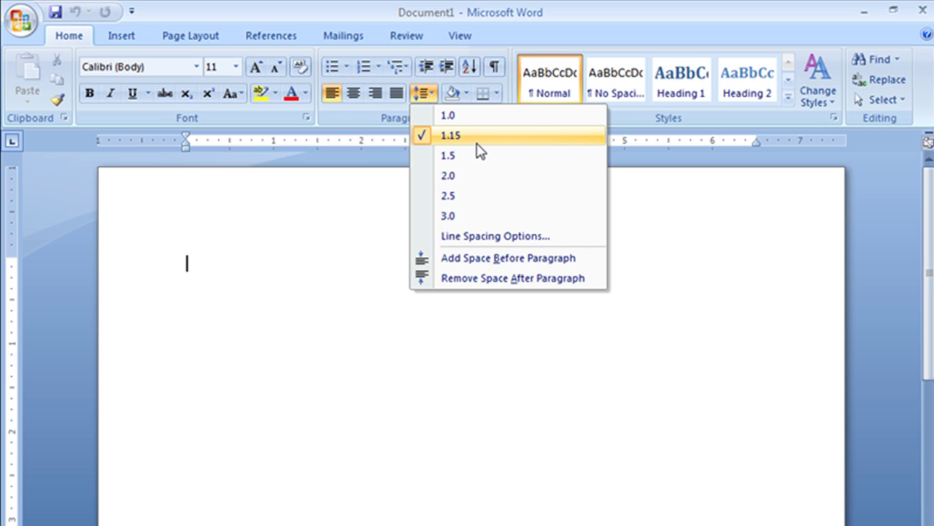
left_click(678, 246)
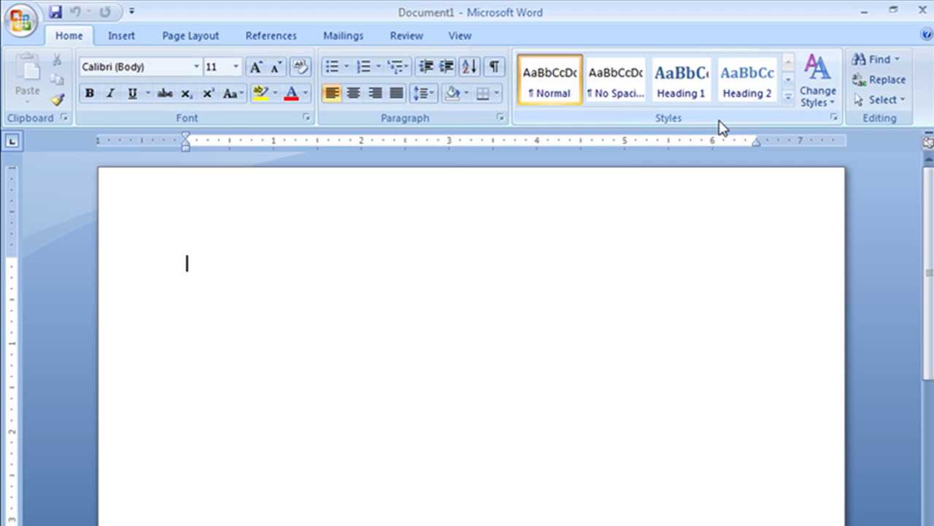
left_click(834, 118)
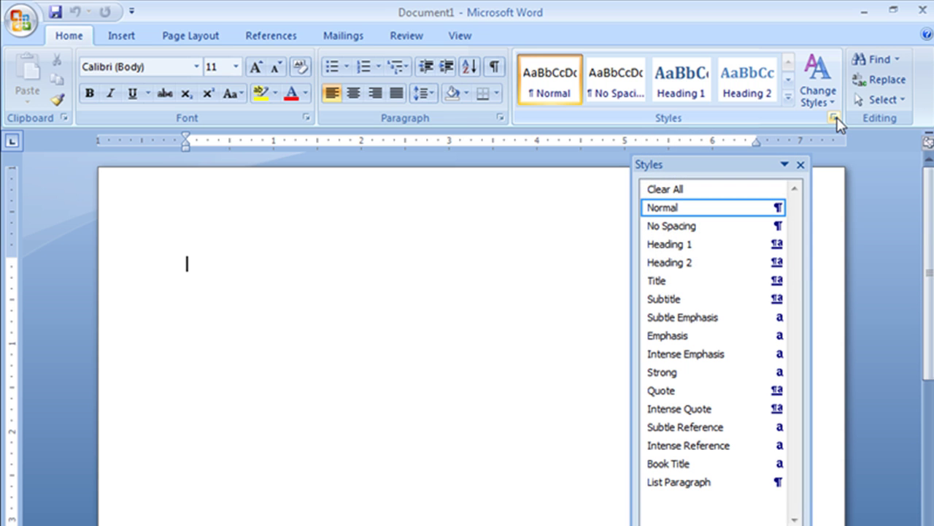
left_click_drag(721, 173, 789, 156)
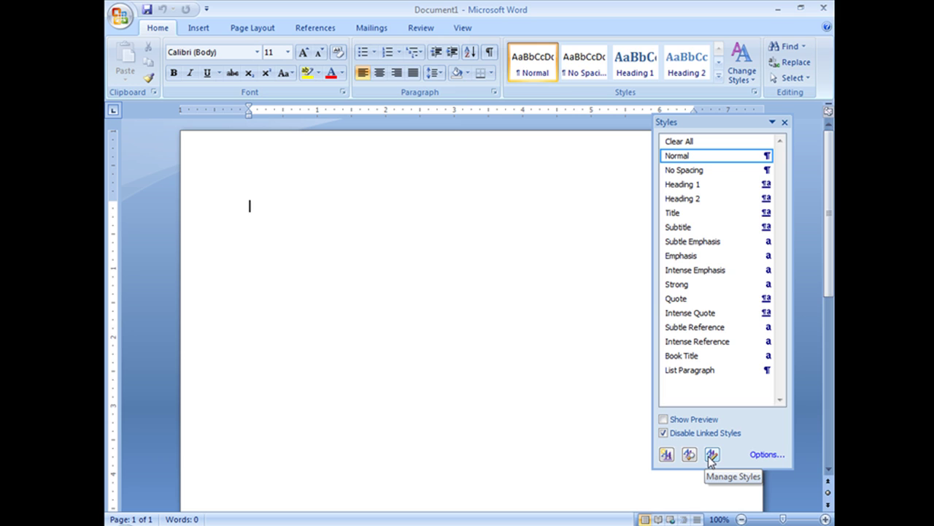
left_click(711, 456)
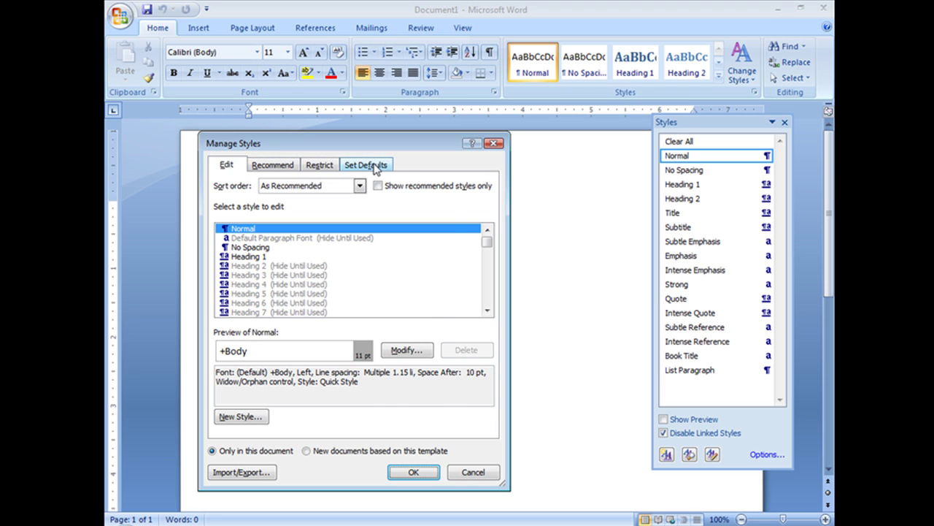
On the Set Defaults tab, choose Times New Roman as the default font, keeping font colour Automatic
left_click(376, 169)
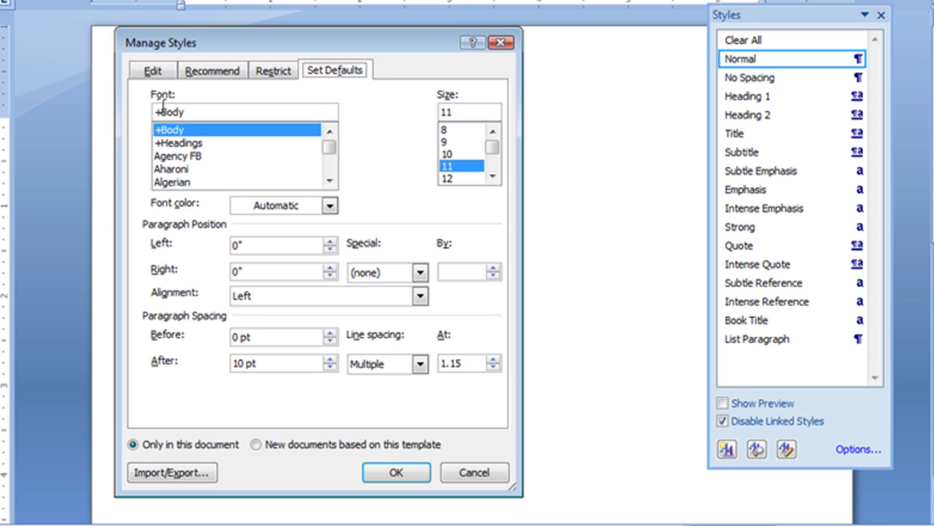
left_click_drag(332, 151, 328, 167)
left_click(329, 131)
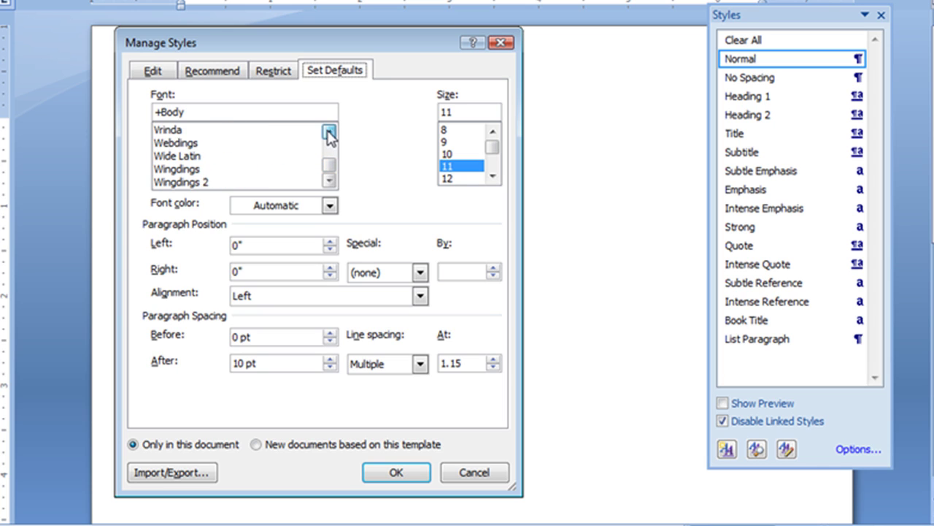
left_click(329, 131)
left_click(329, 130)
left_click(330, 131)
left_click(329, 131)
left_click(329, 131)
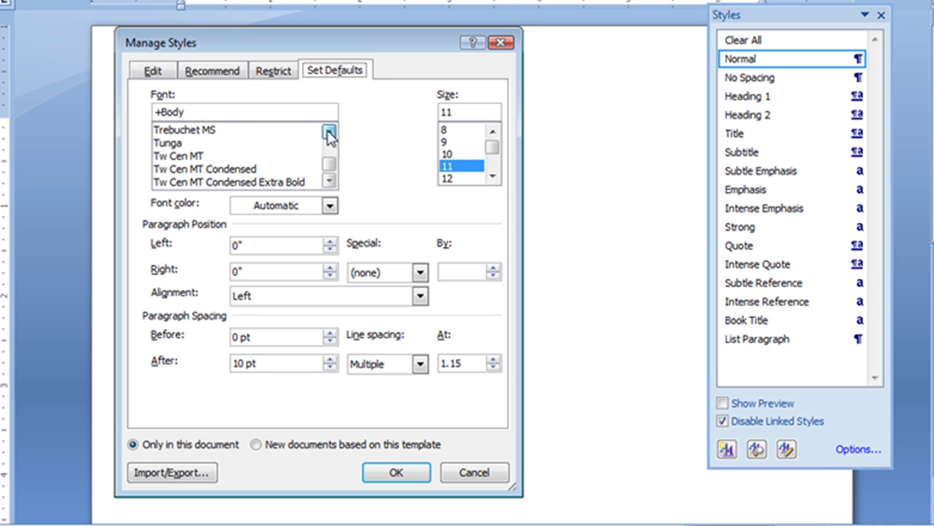
left_click(328, 130)
left_click(329, 131)
left_click(329, 131)
left_click(221, 158)
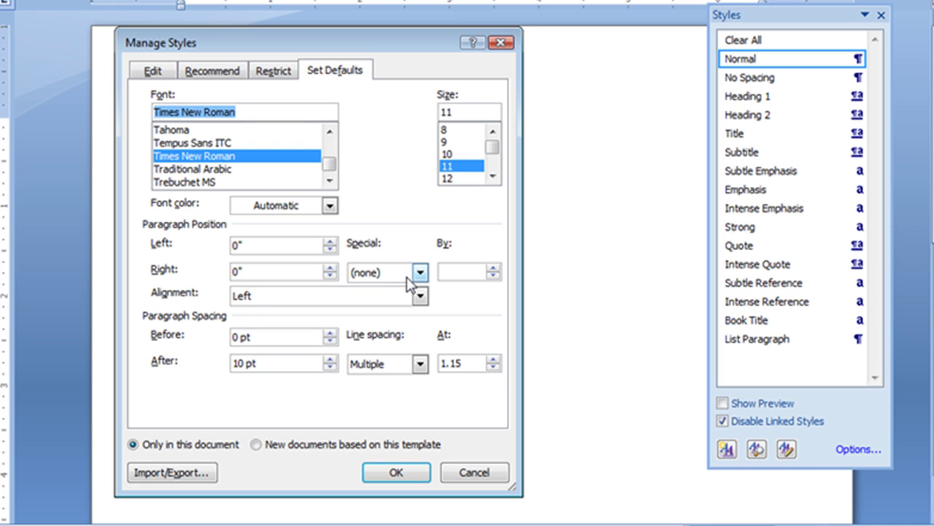
left_click(329, 206)
left_click(330, 208)
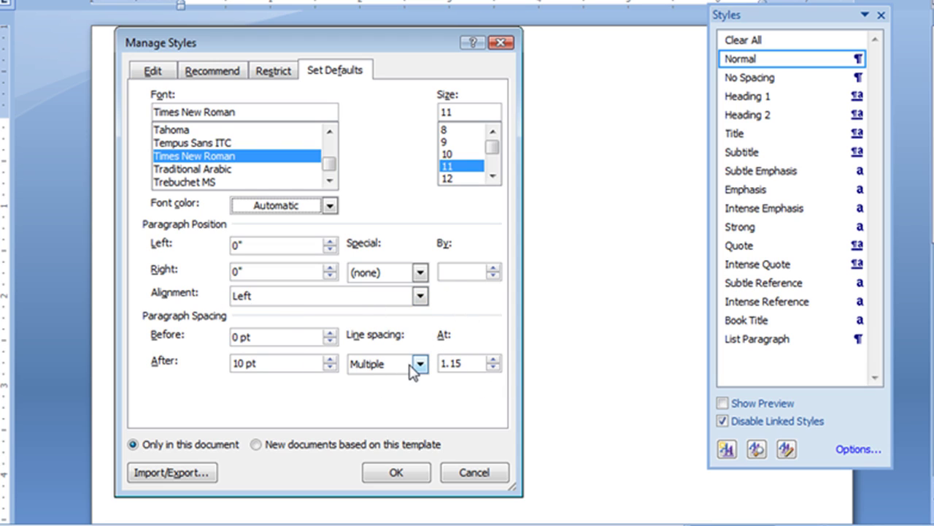
Set Single line spacing, 12 pt after and size 12 for new template-based documents, and confirm
left_click(493, 368)
left_click(414, 363)
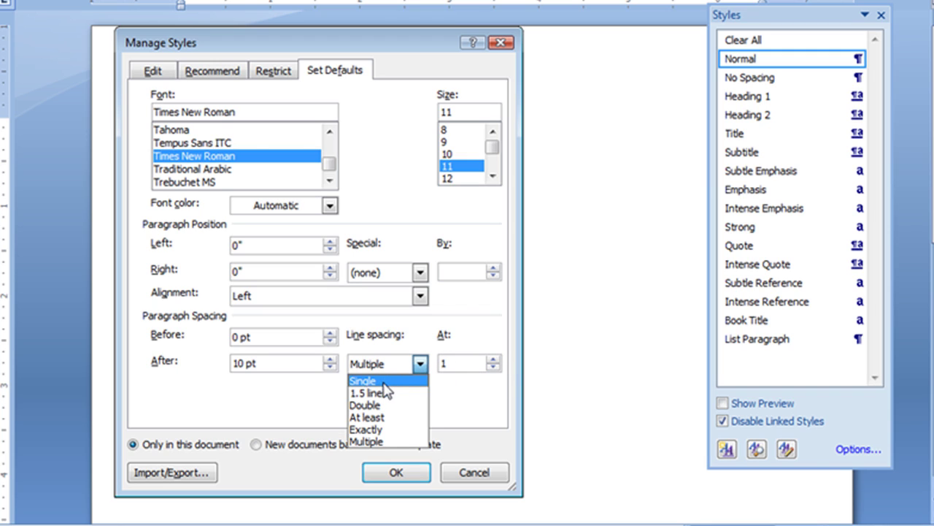
left_click(383, 381)
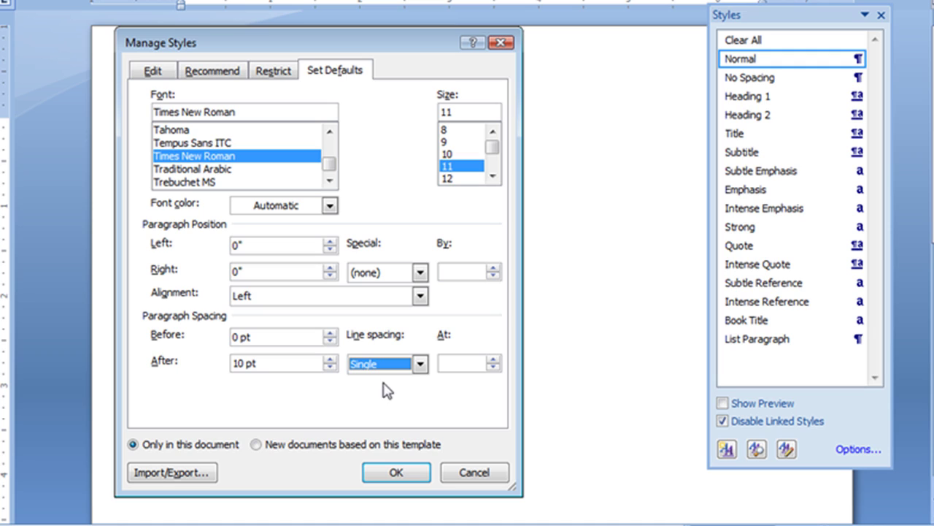
left_click(330, 359)
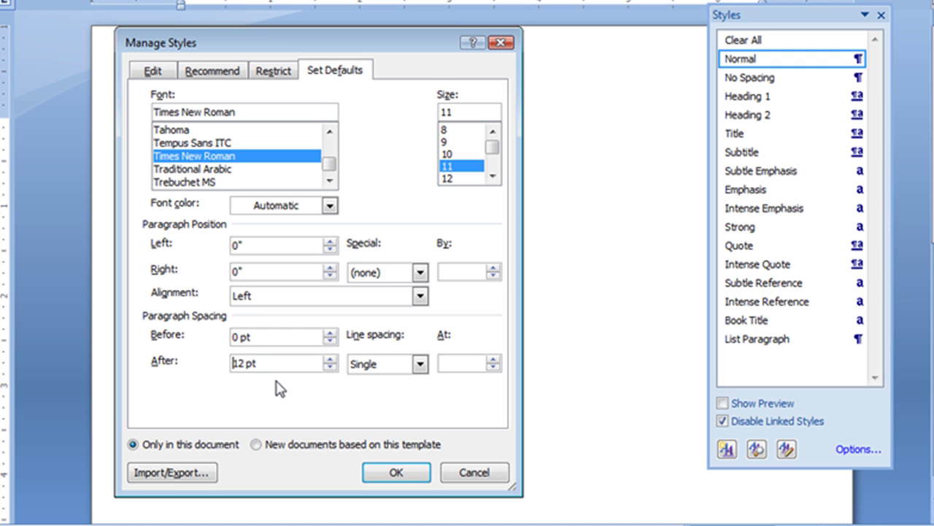
left_click(451, 178)
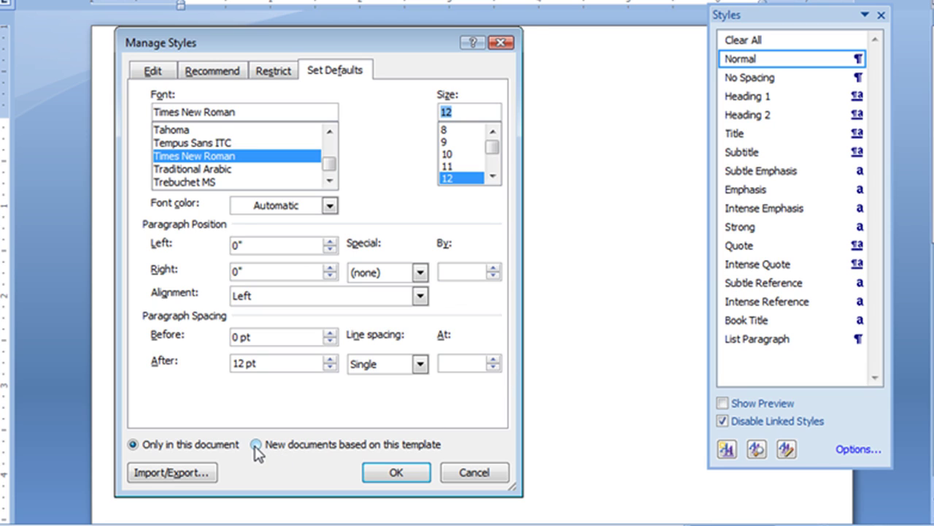
left_click(256, 445)
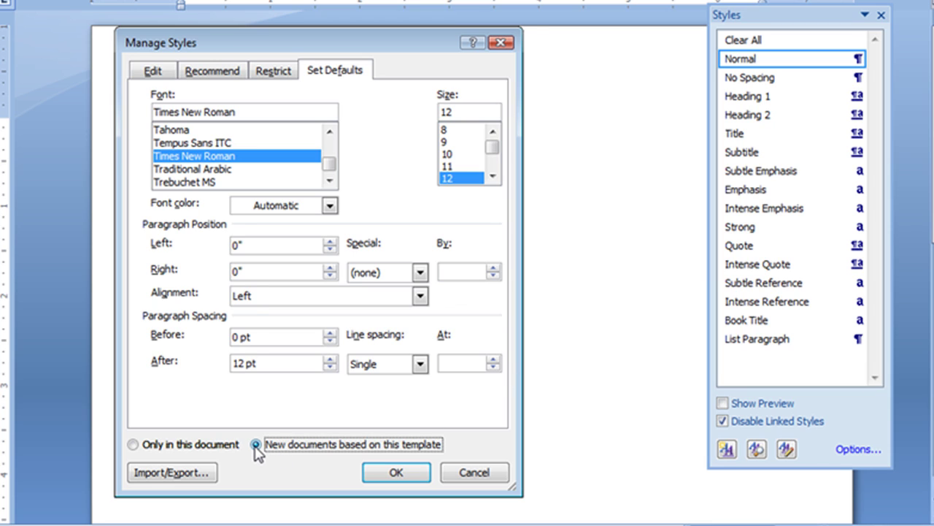
left_click(410, 475)
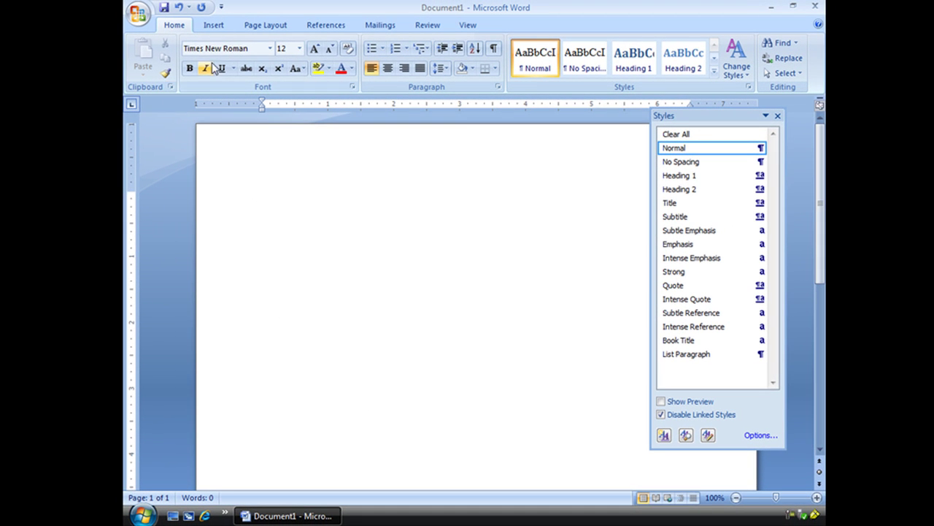
Create a blank test document, then close it and quit Word without saving Document1
left_click(136, 14)
left_click(164, 44)
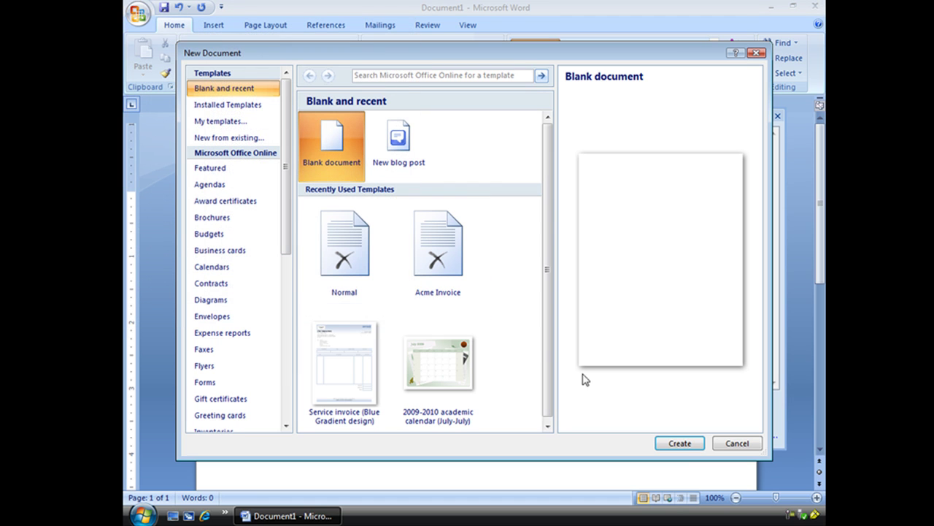
left_click(681, 445)
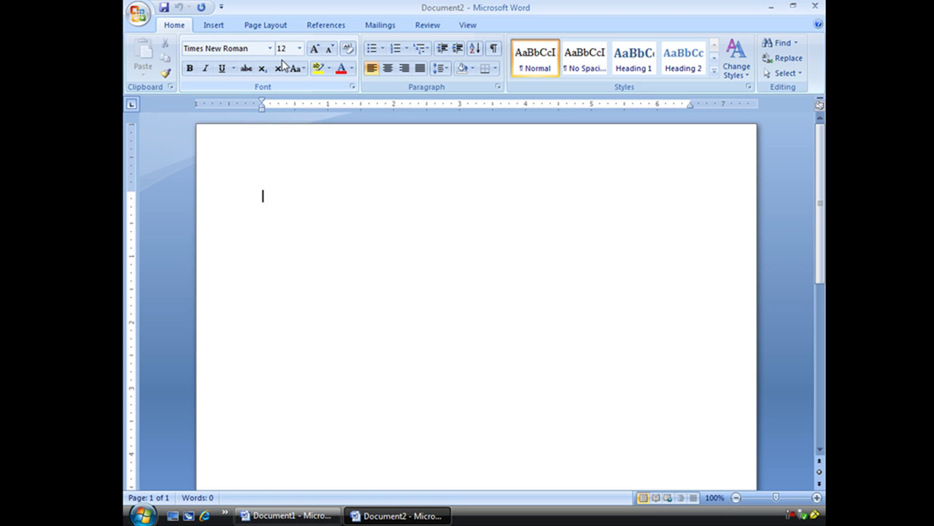
left_click(814, 8)
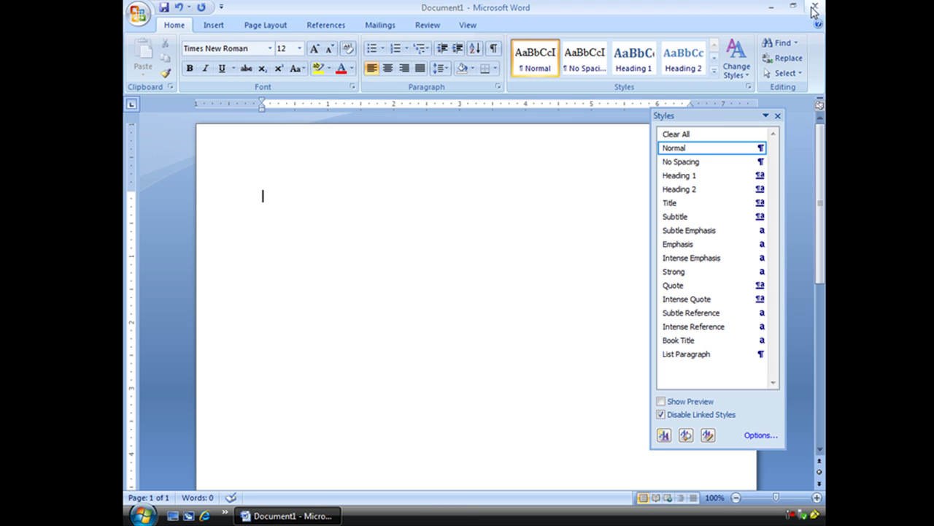
left_click(777, 115)
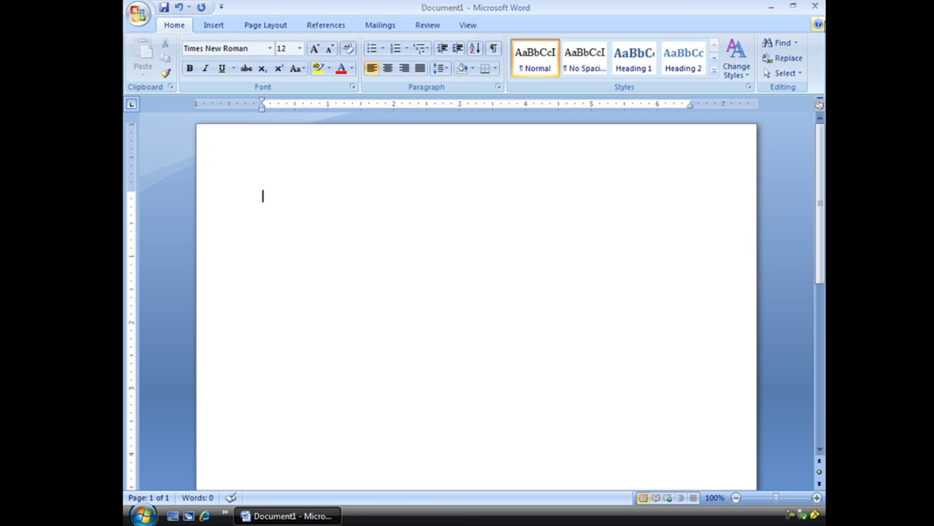
left_click(816, 8)
left_click(484, 290)
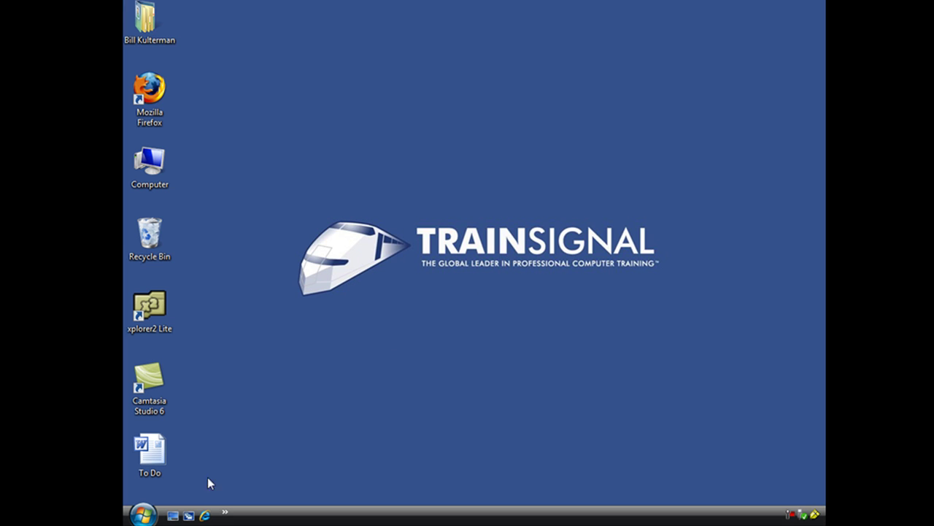
Relaunch Word 2007 from the Start menu and confirm the new document uses 1.0 line spacing
left_click(143, 514)
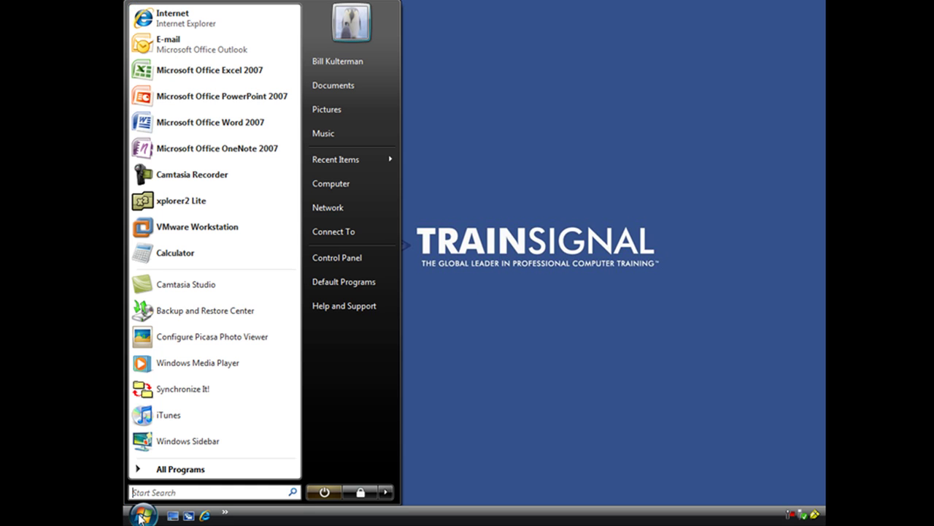
left_click(220, 128)
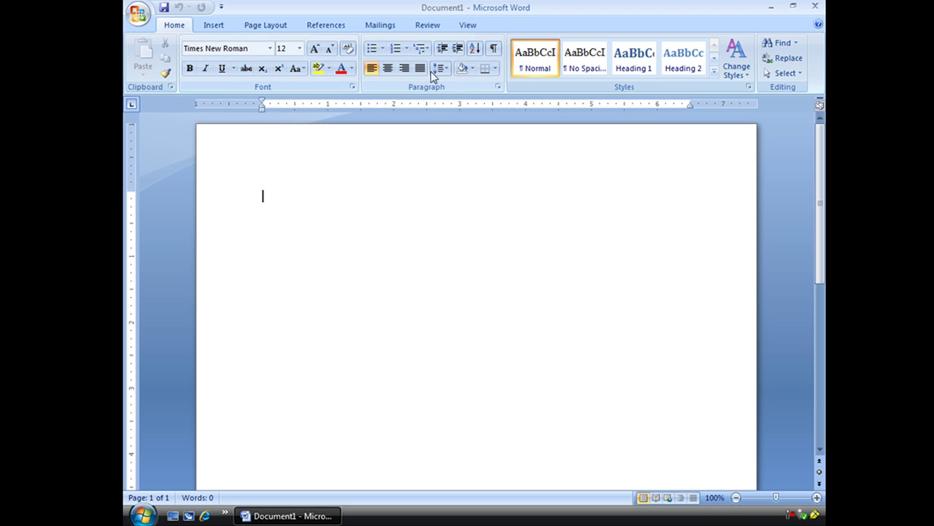
left_click(444, 69)
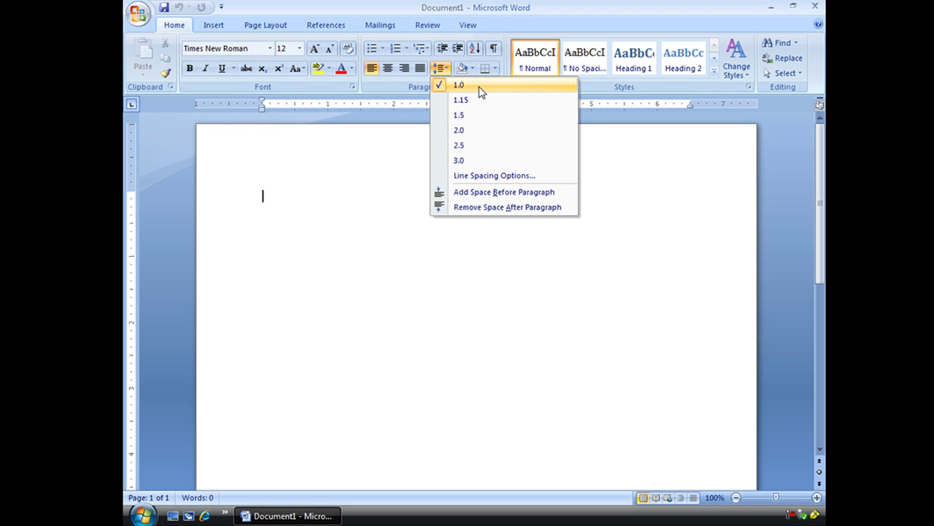
left_click(303, 203)
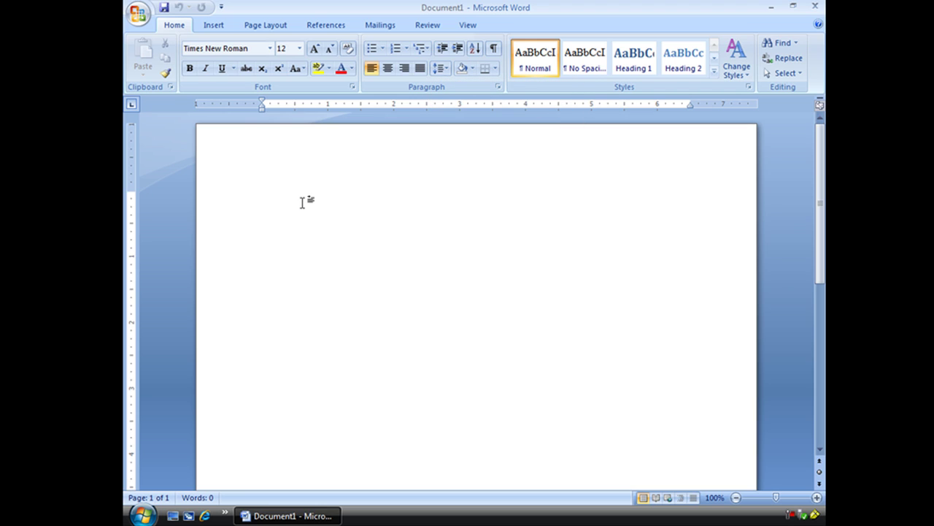
Type the preamble starting 'We the people', then begin a second paragraph with 'All legi'
type("We the people")
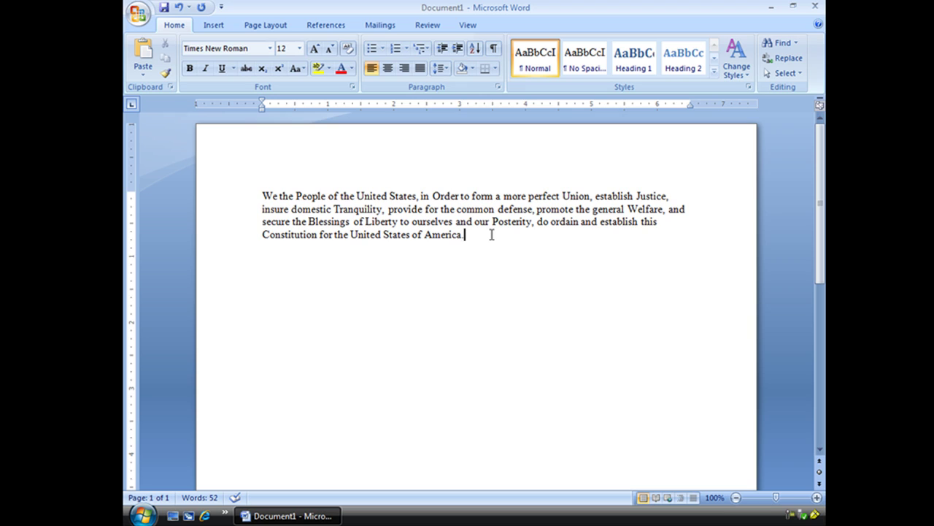
key("Return")
key("ctrl+z")
key("Return")
type("All legi")
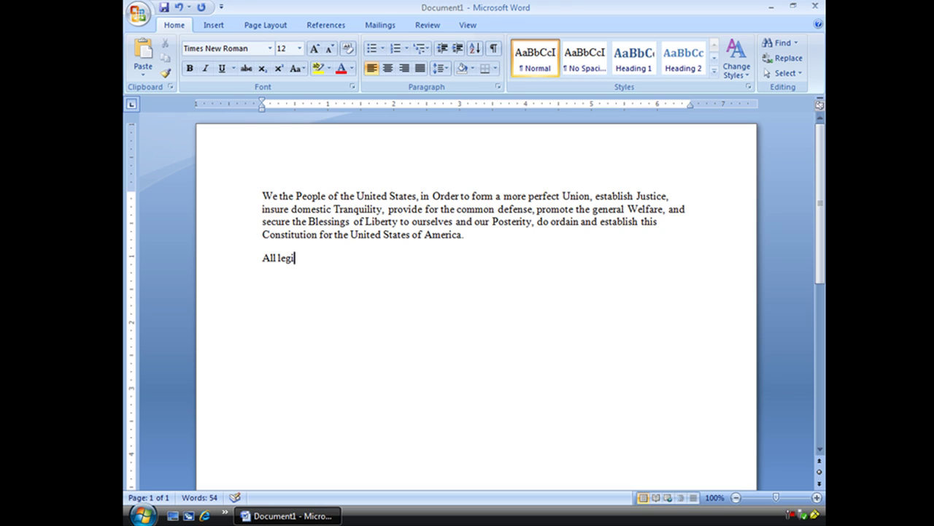